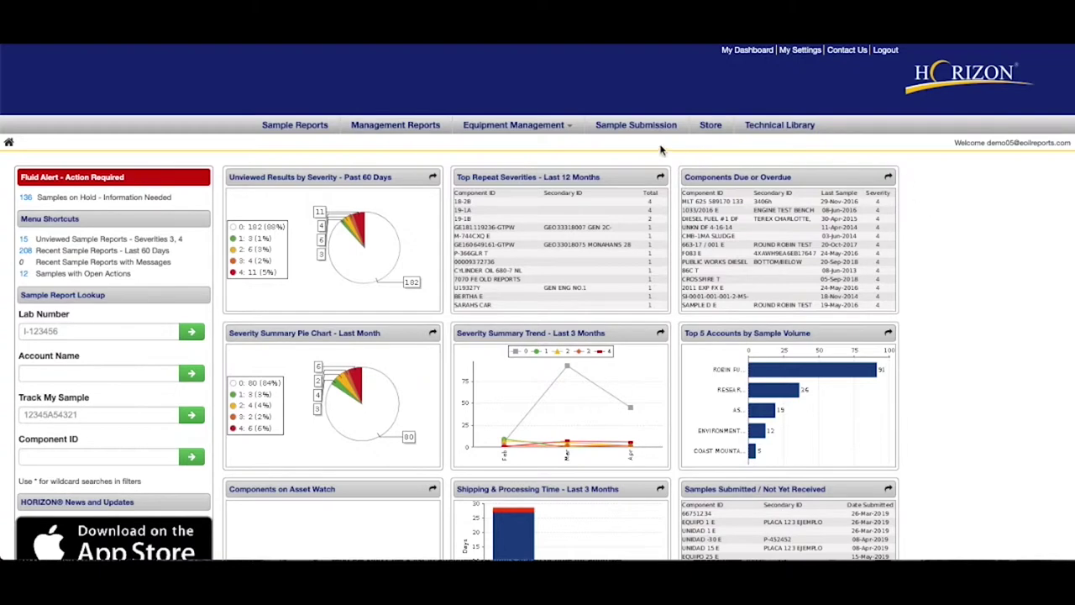
- Start adding equipment with The Mining Company's Charleston, WV account as the destination account
click(536, 124)
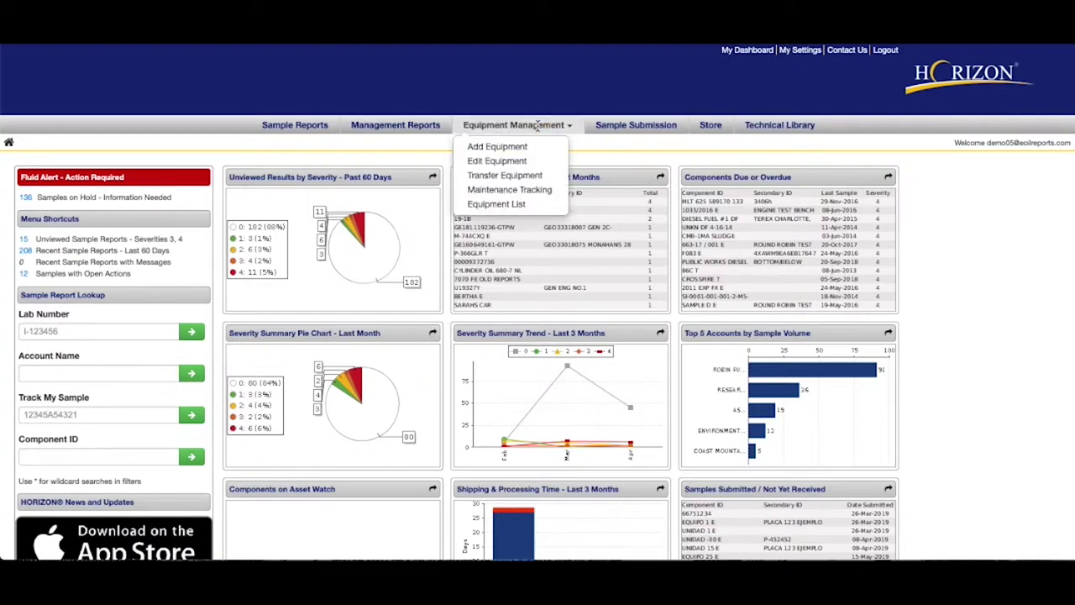
click(498, 146)
scroll(493, 148, down, 1)
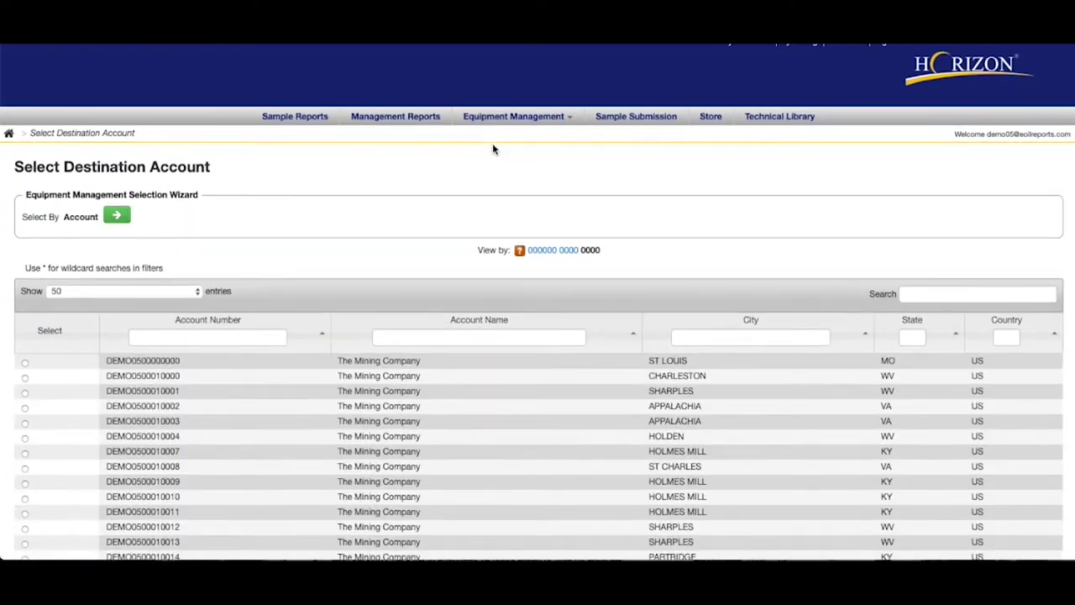
scroll(384, 191, down, 1)
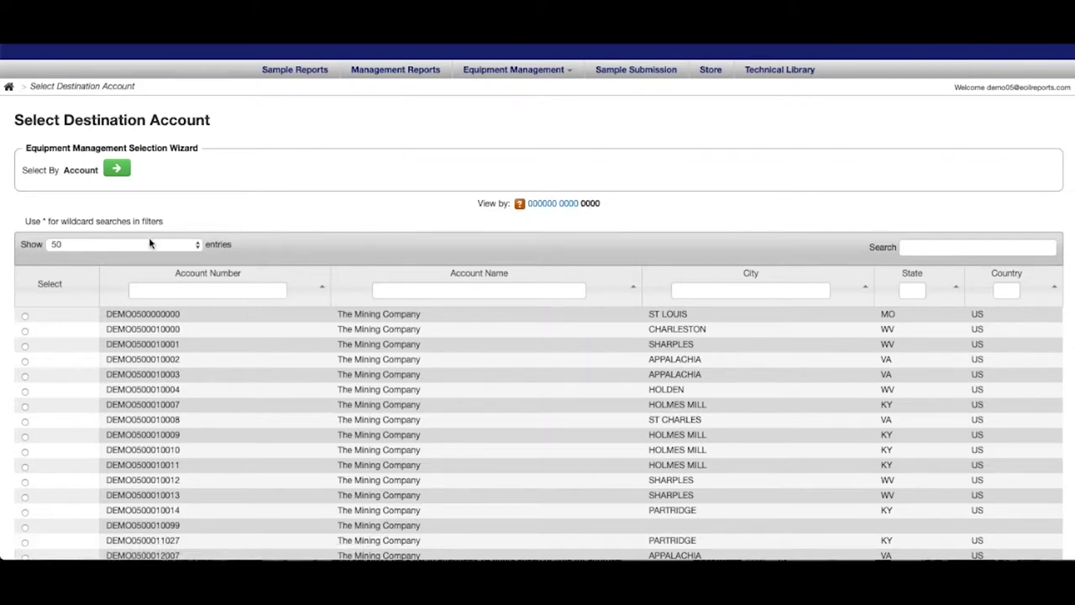
click(26, 331)
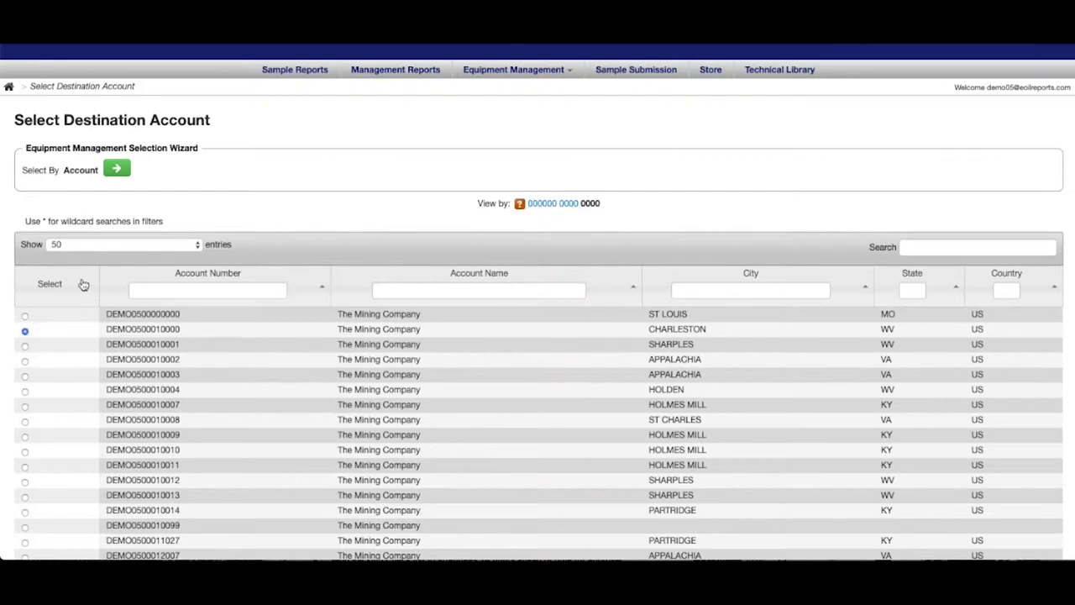
click(116, 171)
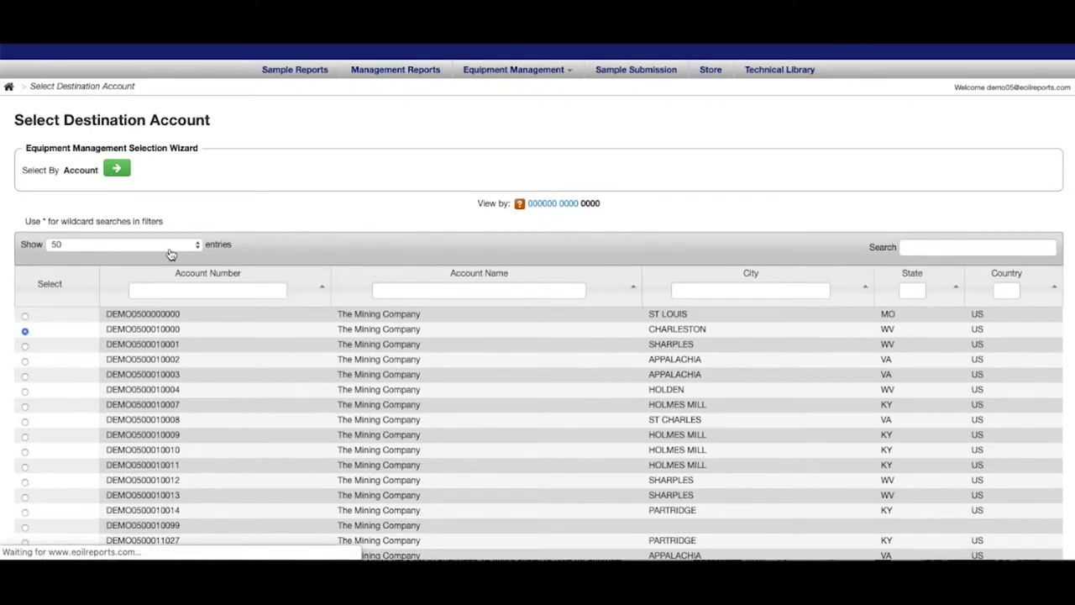
- Build the component ID from asset "generator", position Main and sample point Generator
scroll(264, 259, down, 2)
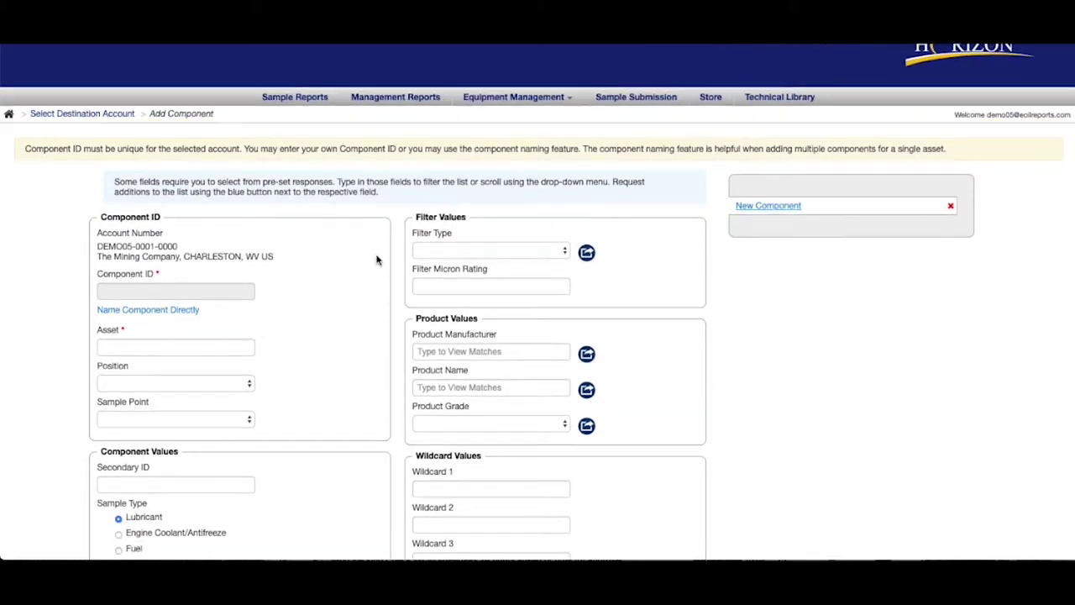
scroll(374, 259, down, 2)
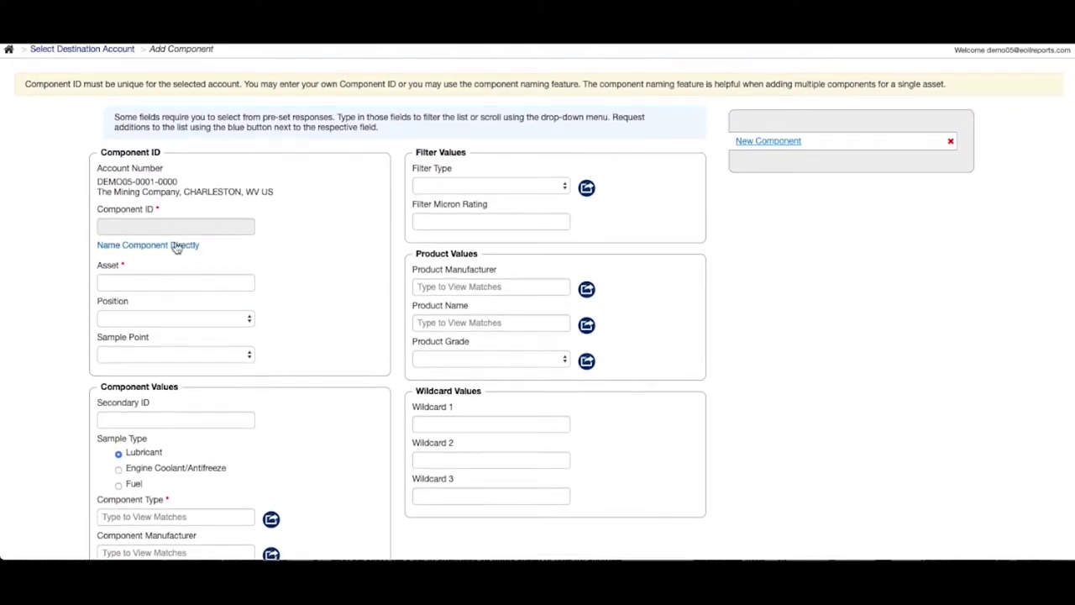
click(170, 281)
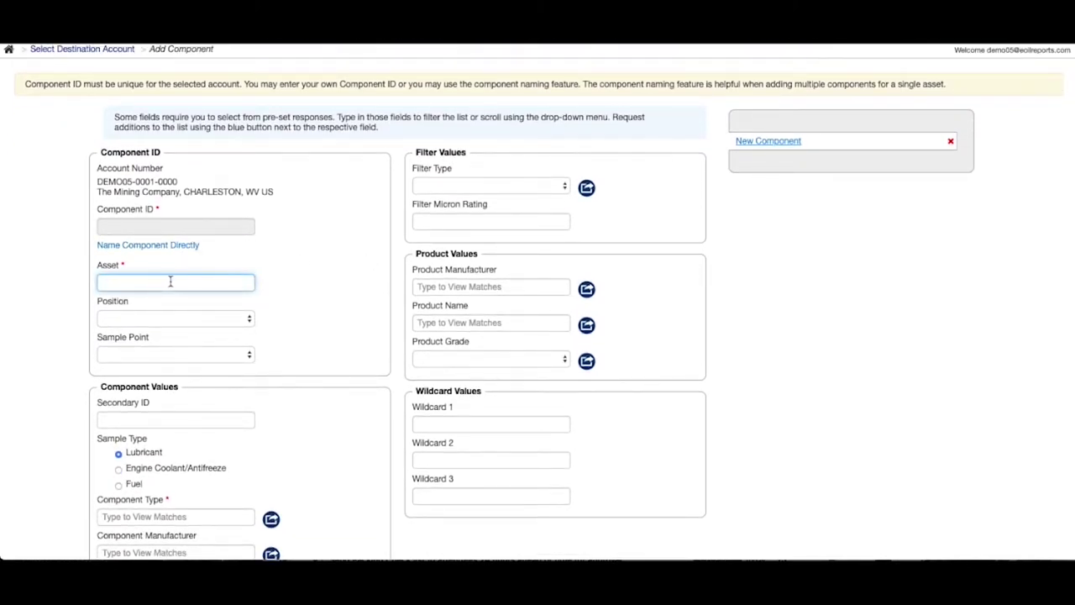
text(generator)
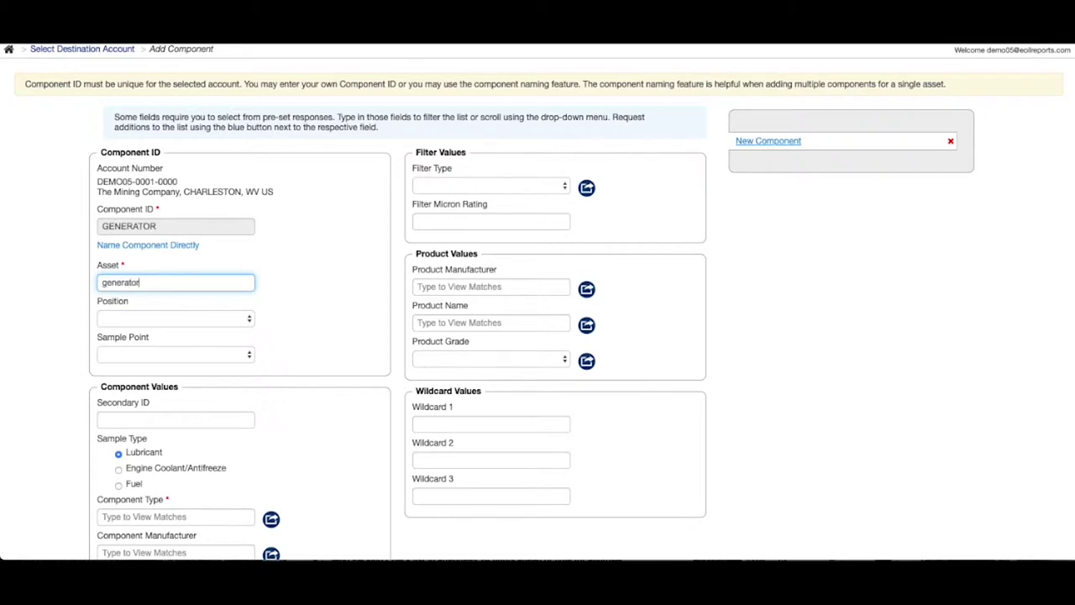
click(178, 318)
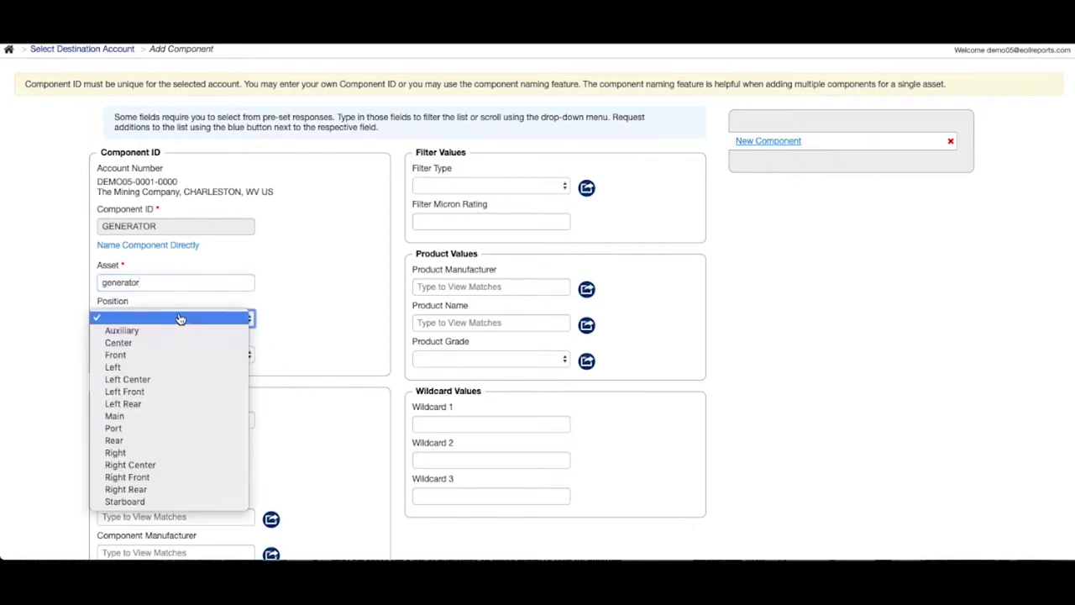
click(151, 415)
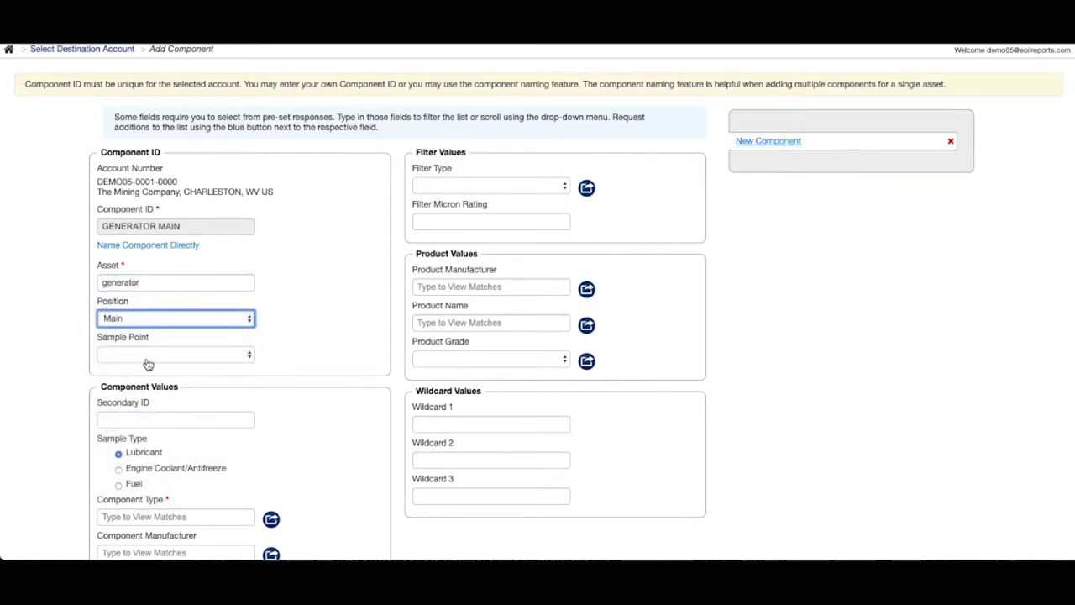
click(149, 358)
click(134, 464)
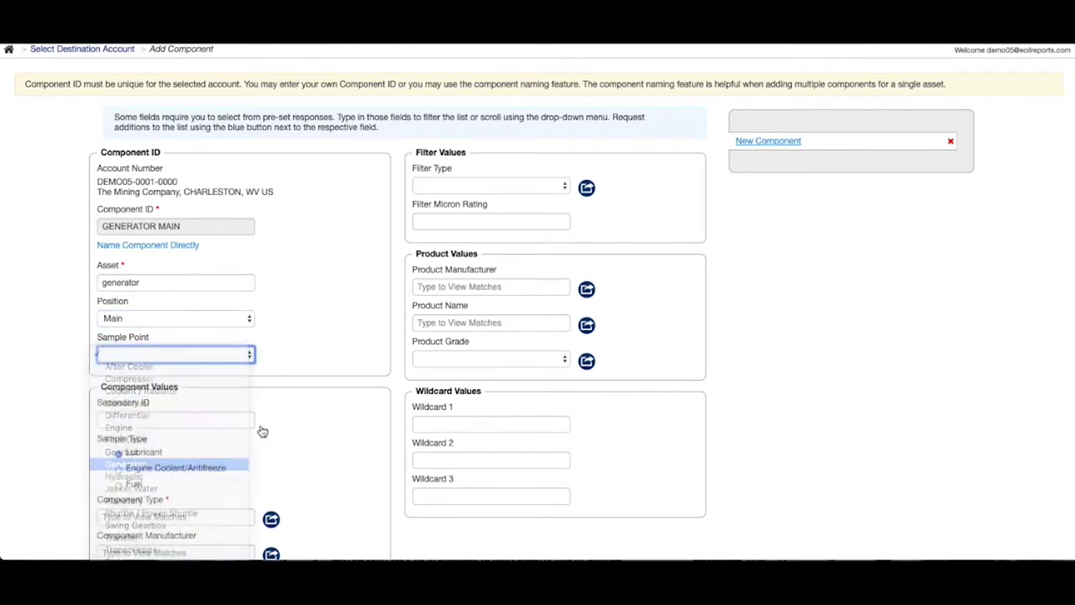
click(356, 247)
- Set the component's sample type to Fuel and its component type to #1 DIESEL FUEL
scroll(353, 243, down, 1)
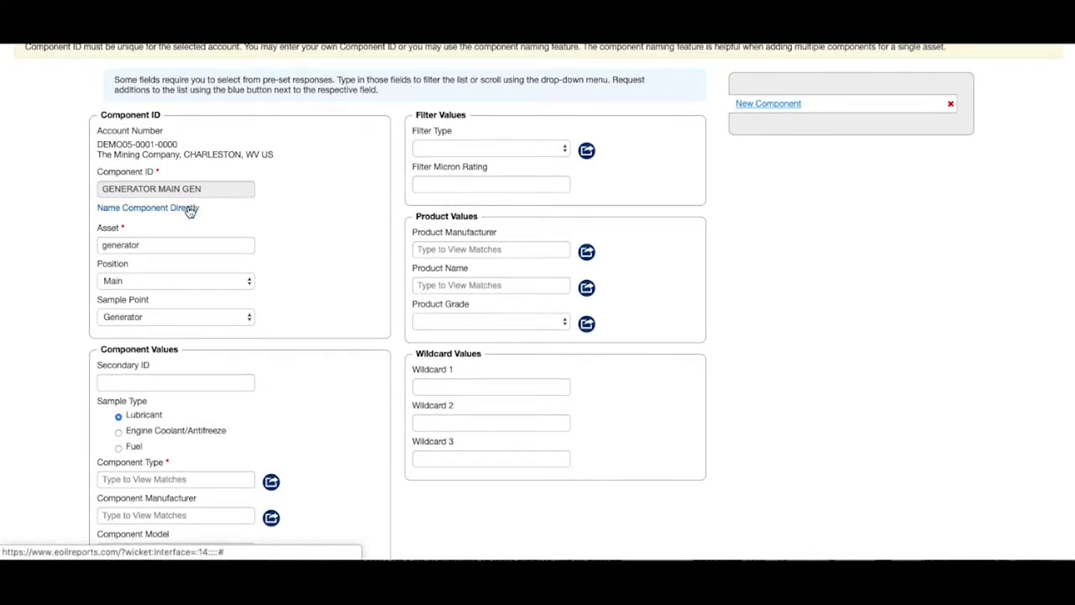
scroll(336, 210, down, 2)
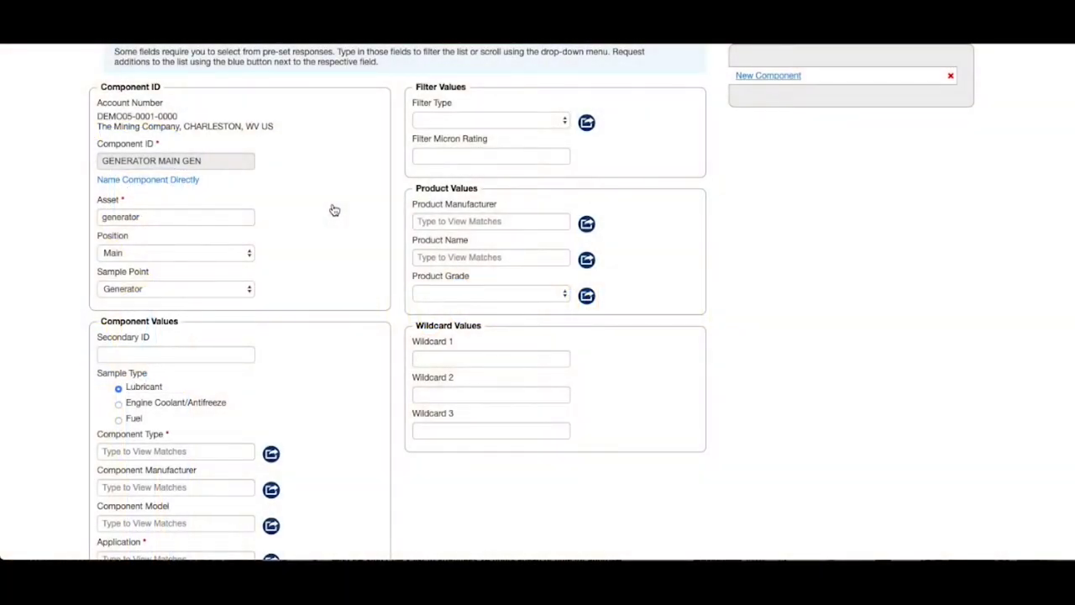
click(244, 353)
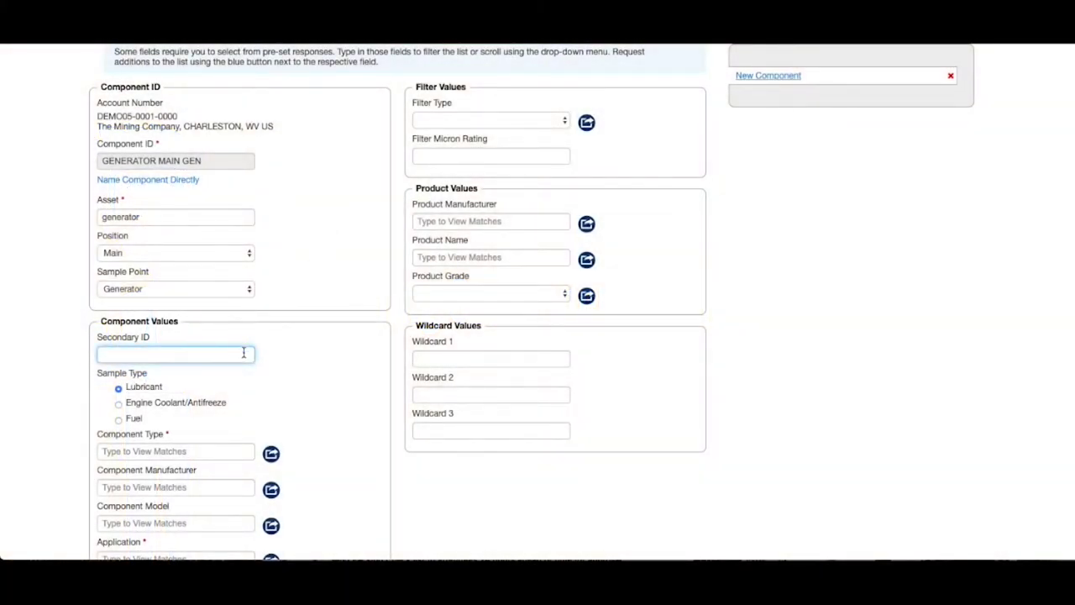
click(119, 419)
scroll(209, 420, down, 1)
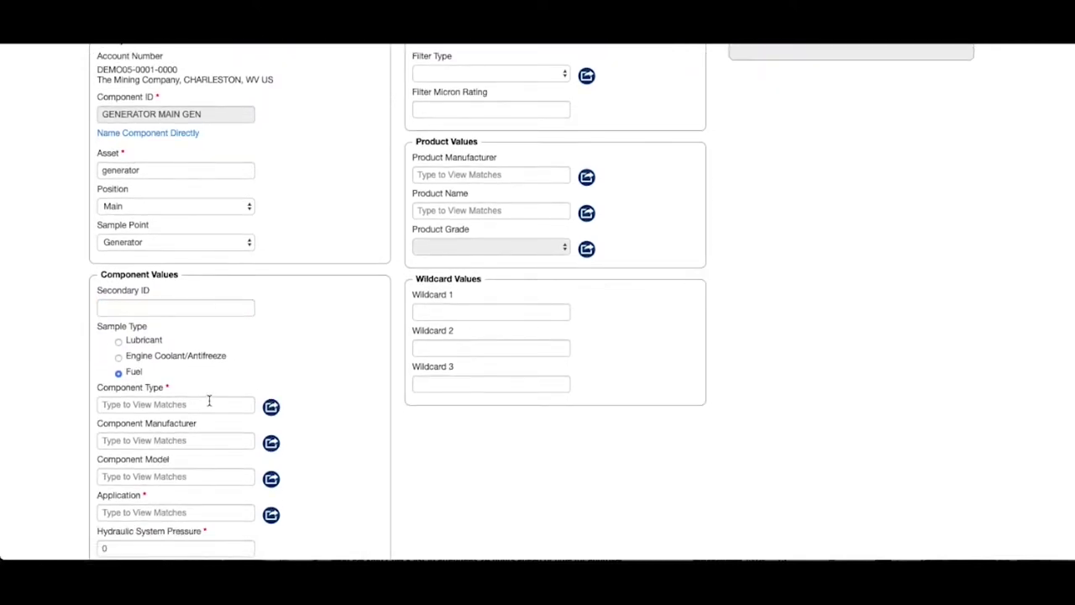
click(210, 404)
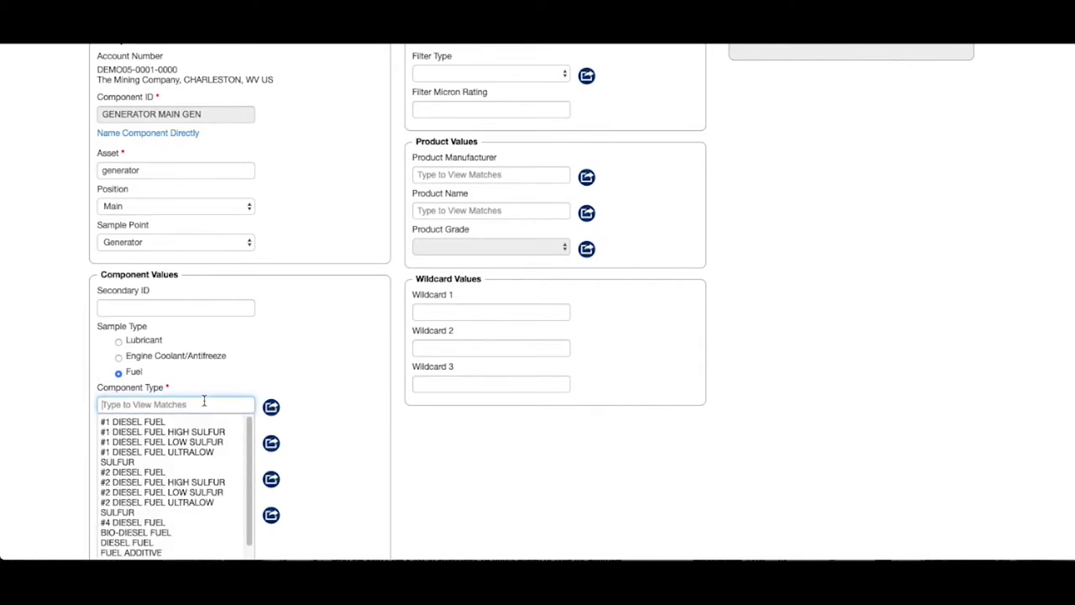
text(di)
key(BackSpace)
key(BackSpace)
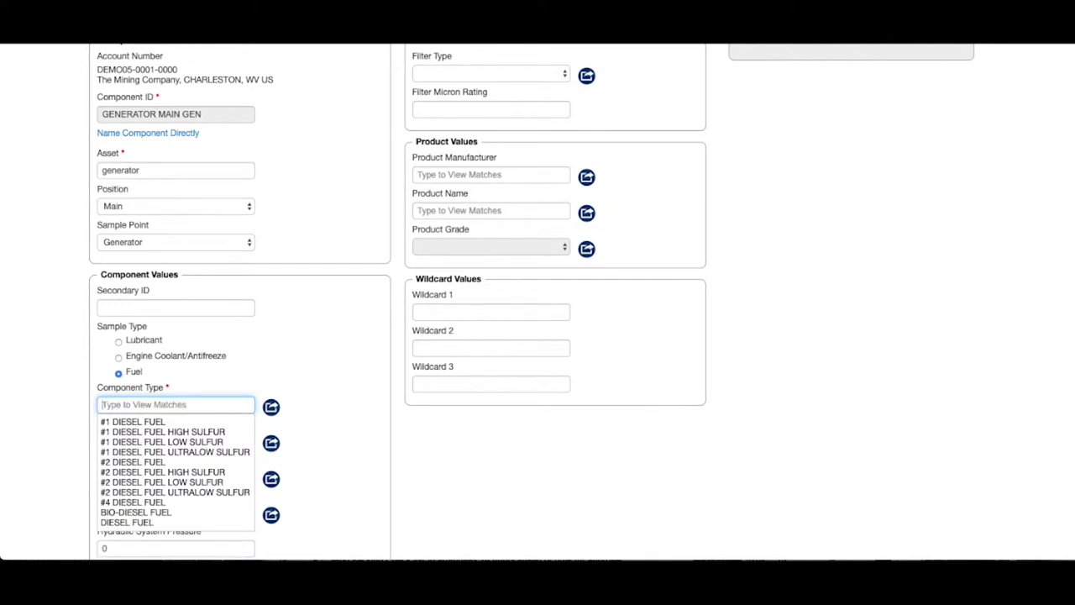
click(144, 422)
- View the form for requesting a new component type value, and close it without saving
scroll(275, 343, down, 1)
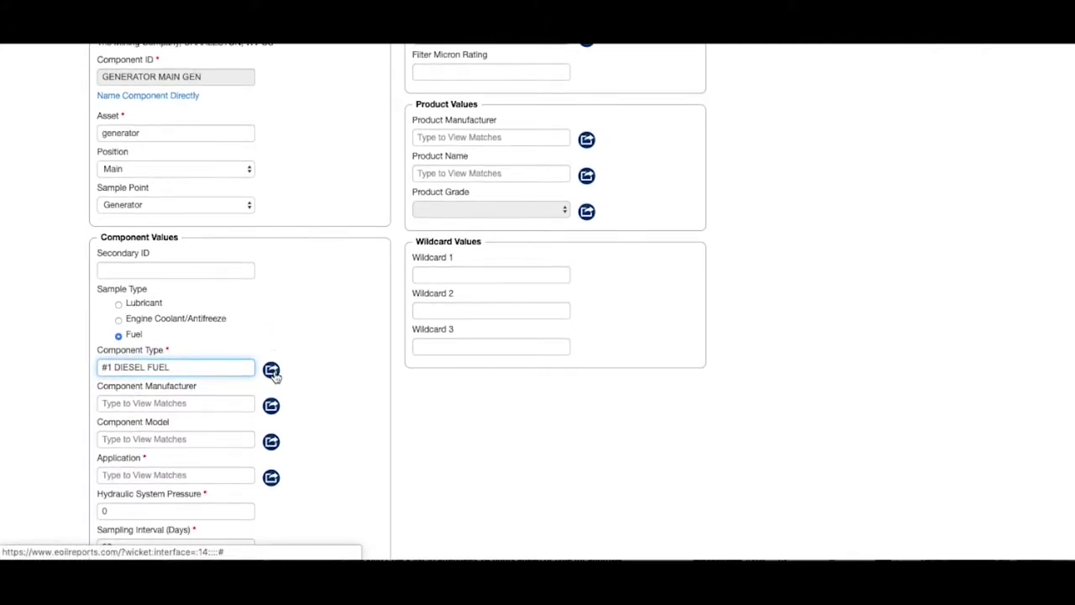
click(271, 370)
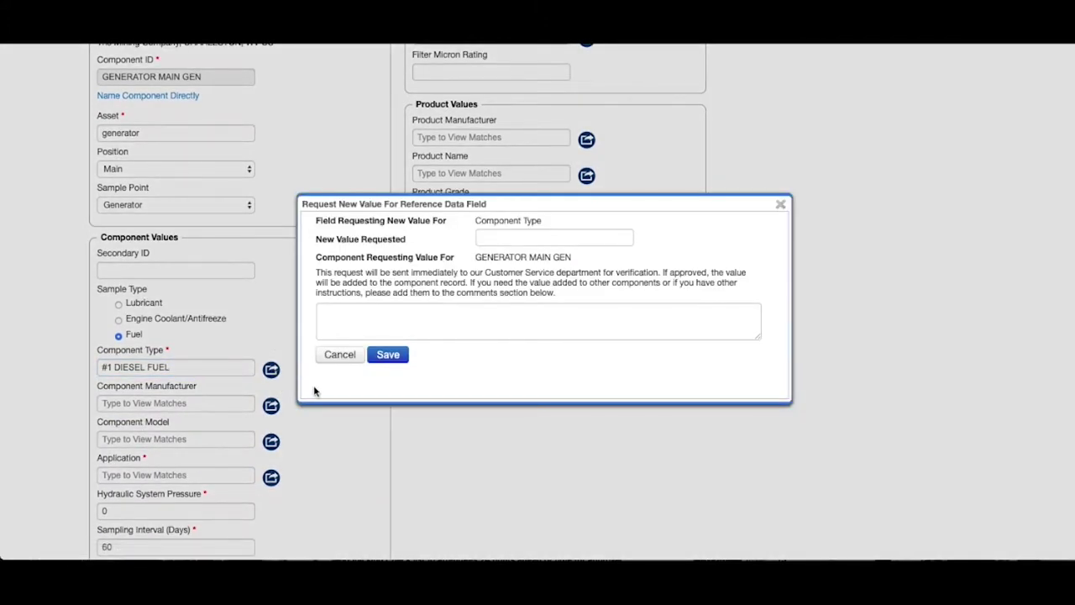
click(337, 355)
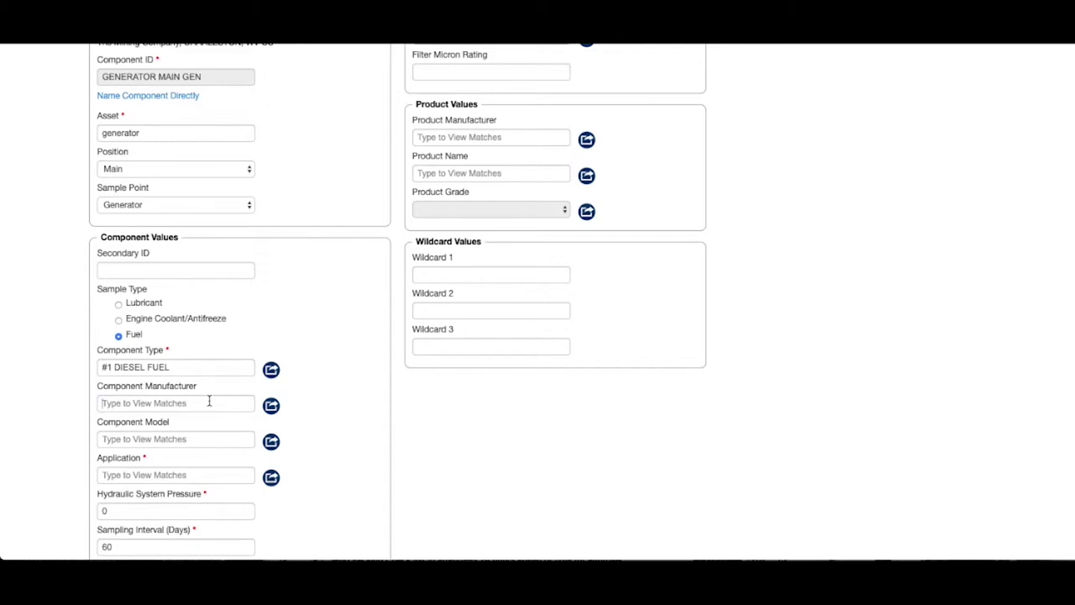
- Set the component manufacturer to ABB and the component model to 13DM
click(209, 401)
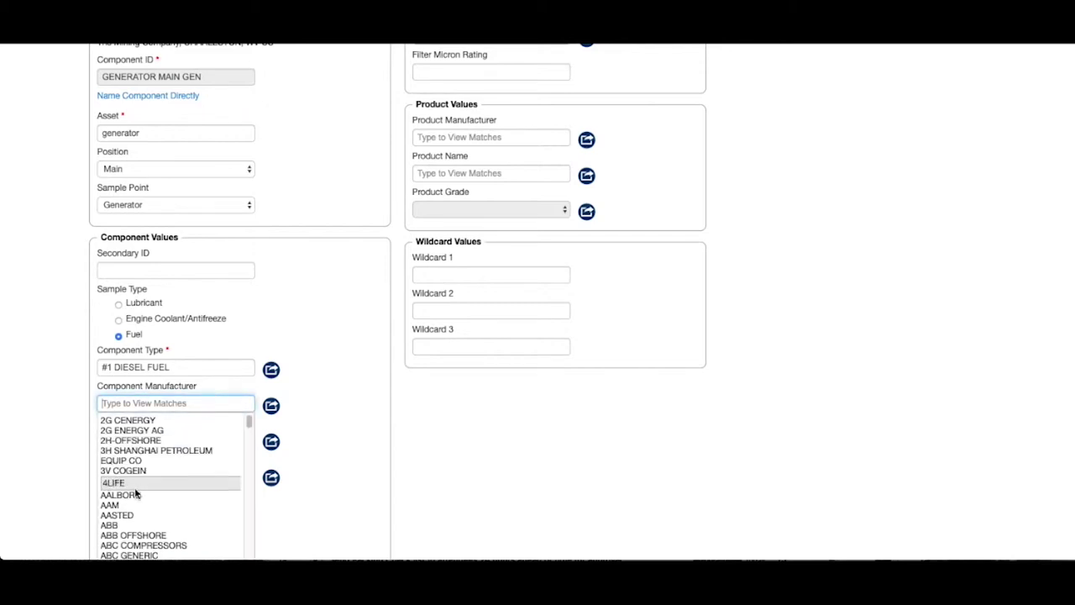
click(129, 517)
scroll(218, 404, down, 1)
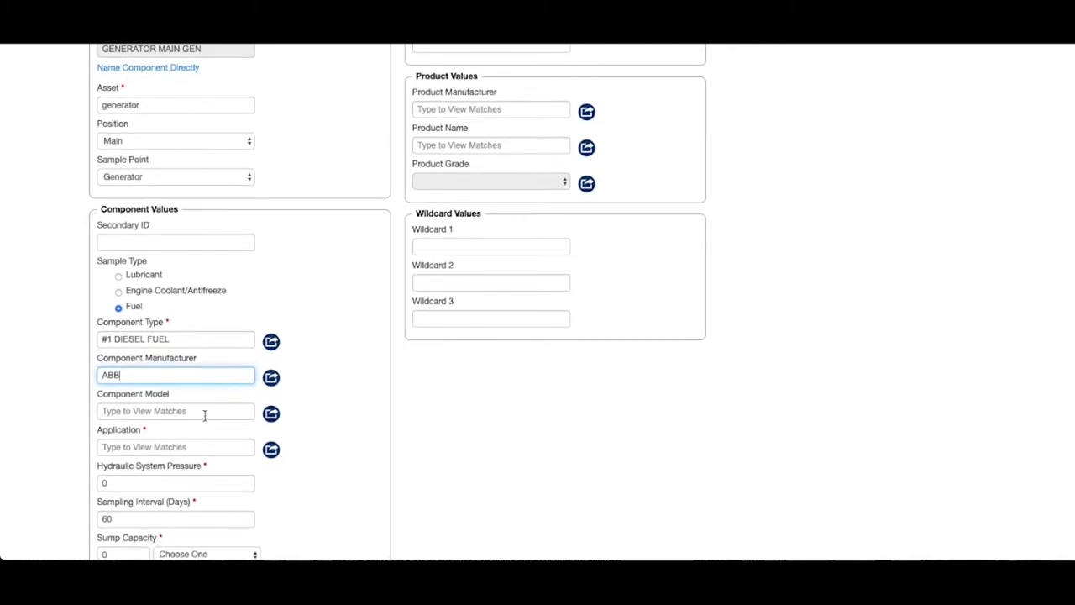
click(204, 412)
click(163, 473)
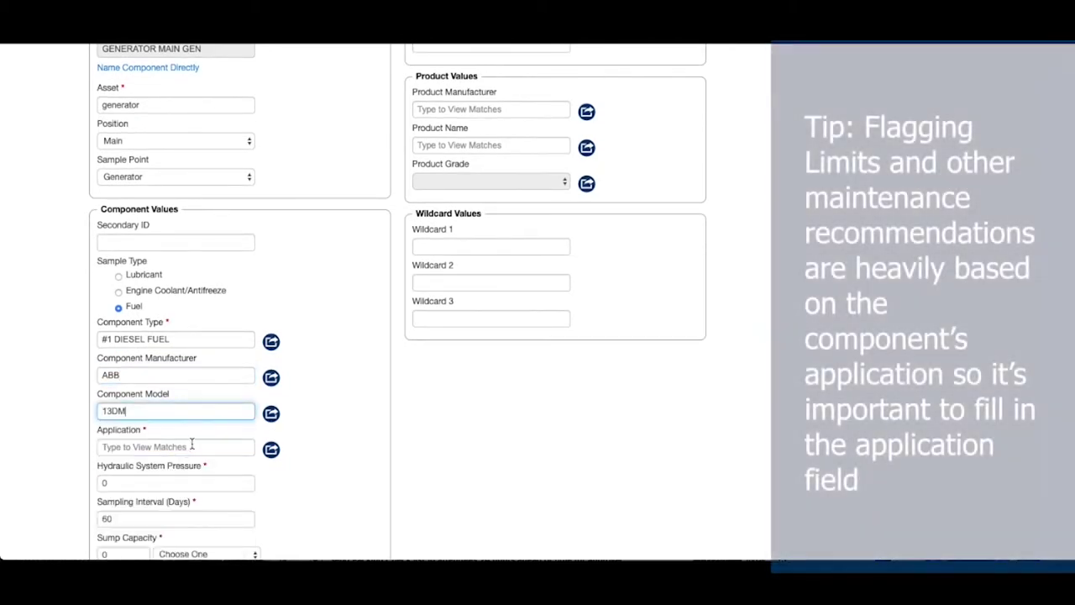
- Filter the application choices by "mini" and set the component's application to MINING
scroll(190, 420, down, 2)
click(191, 401)
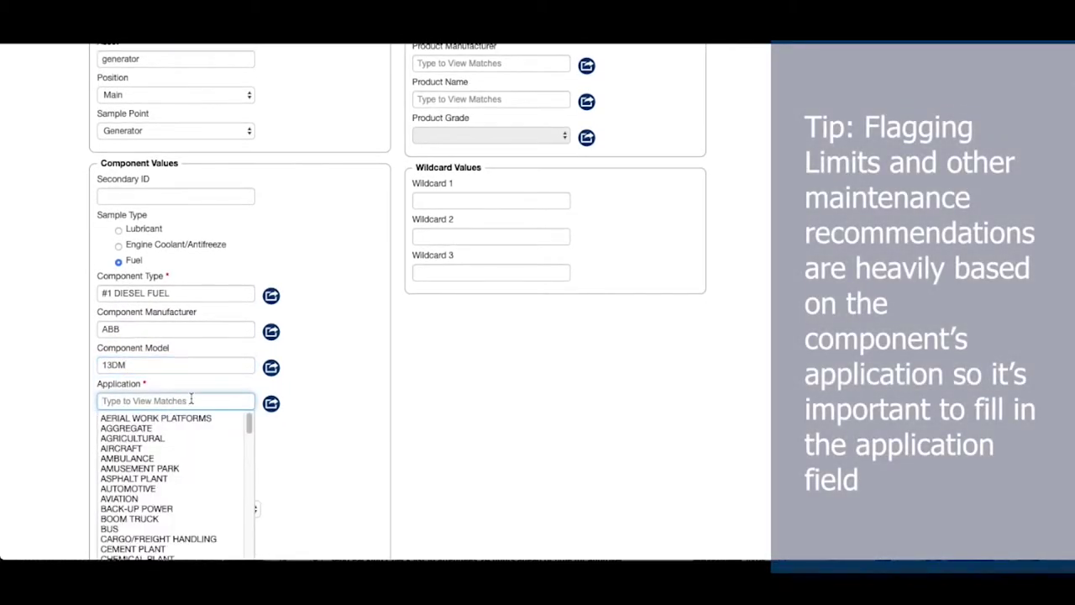
scroll(191, 403, down, 1)
text(m)
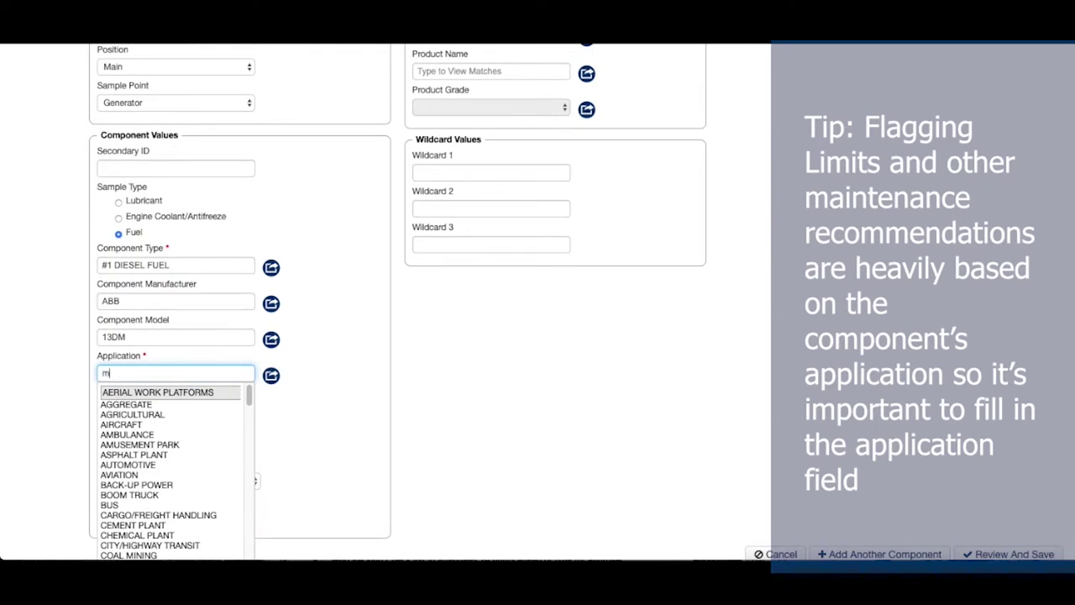
text(ini)
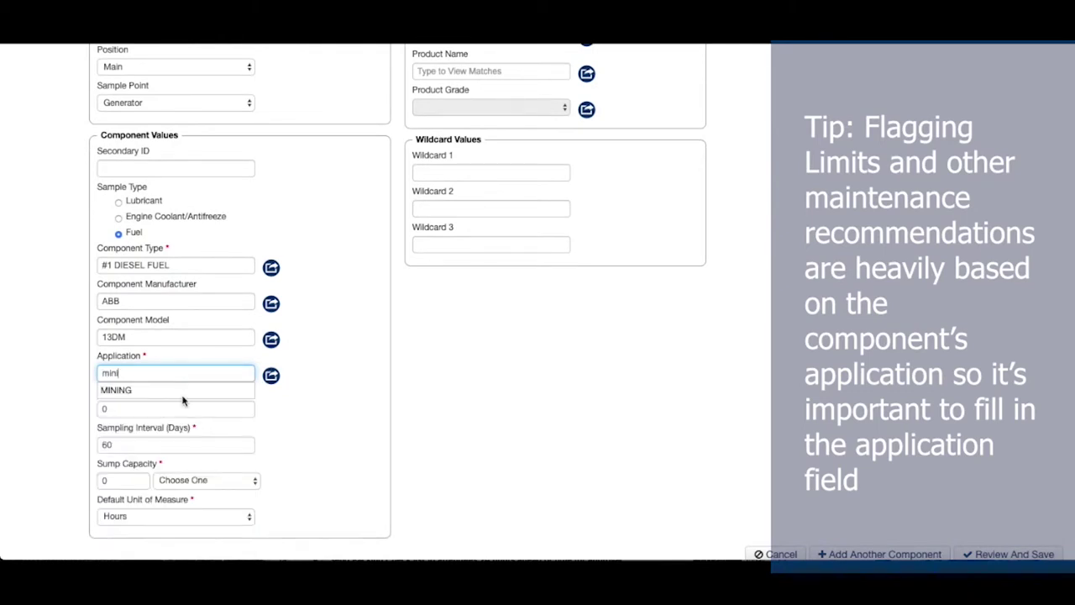
click(180, 392)
- Set the component's sump capacity to 2 gallons
click(176, 406)
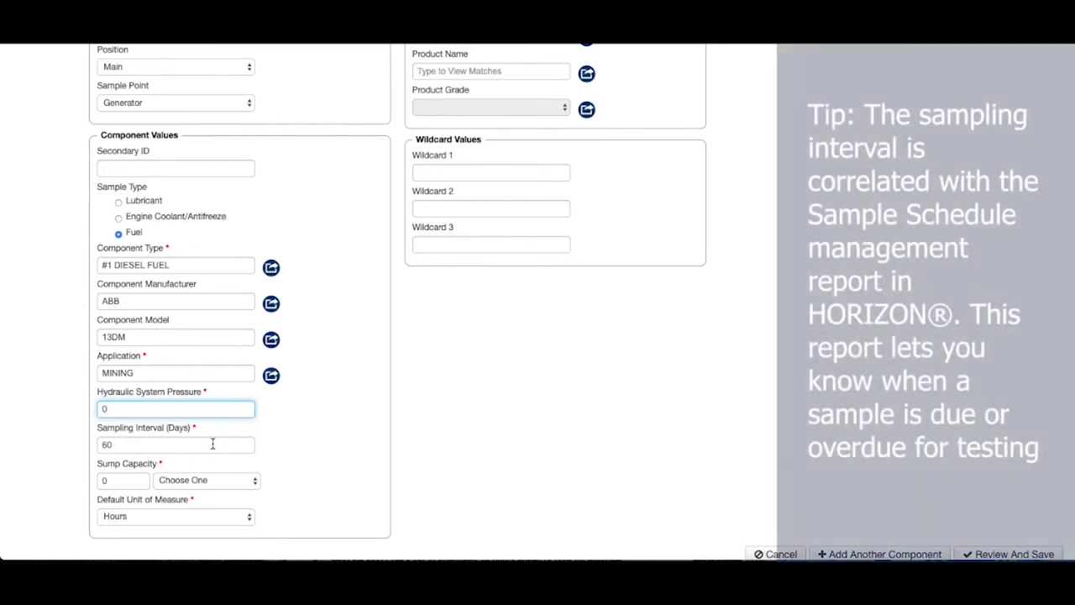
click(213, 444)
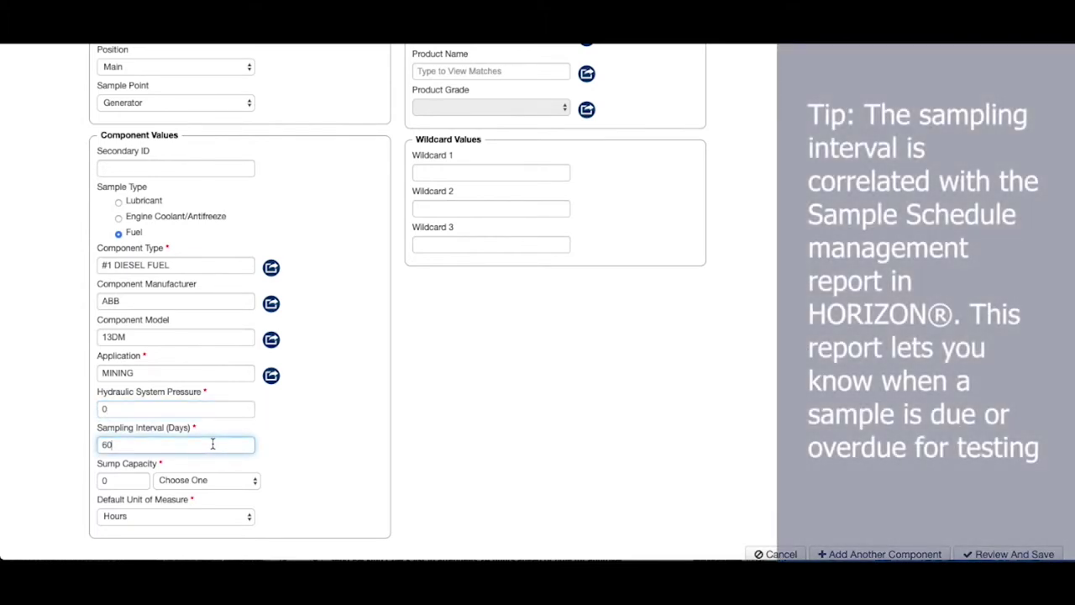
click(140, 477)
click(173, 481)
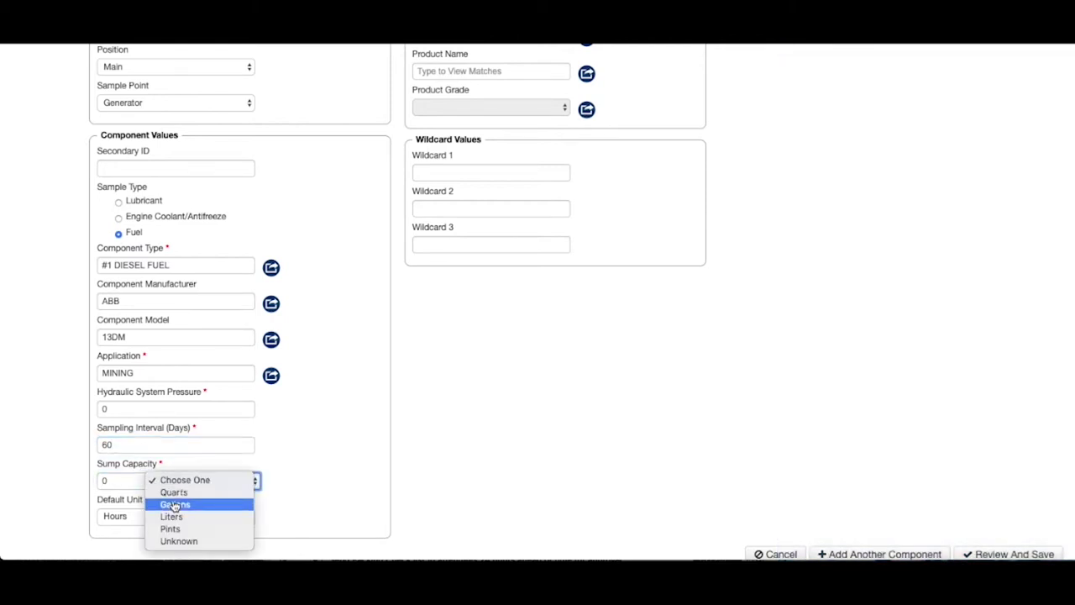
click(176, 505)
click(134, 481)
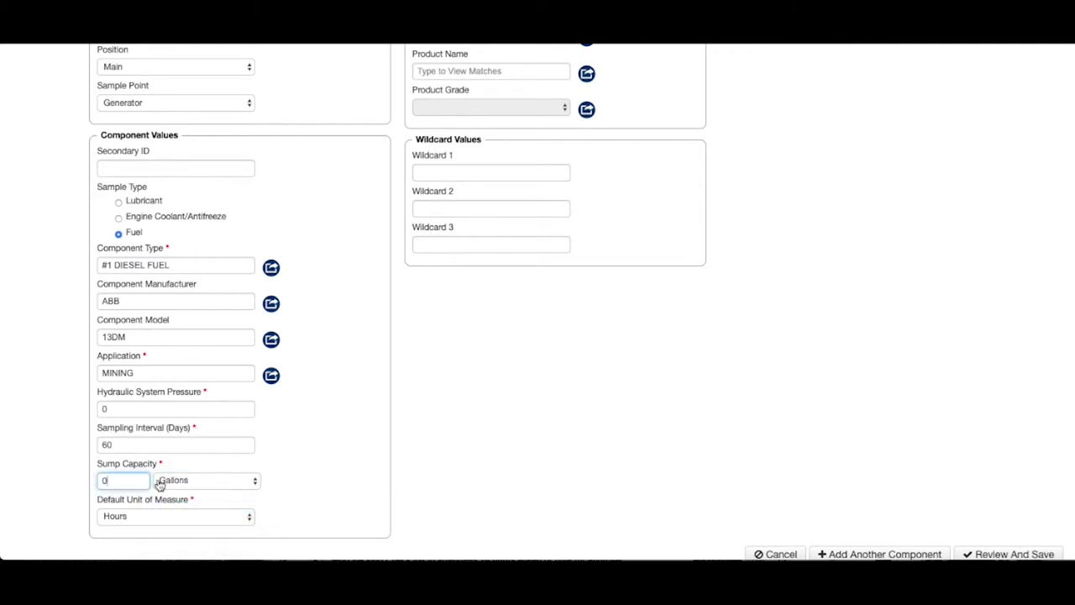
key(BackSpace)
text(2)
click(350, 509)
- Set the component's filter type to BREATHER, leaving the filter micron rating blank
scroll(356, 502, up, 2)
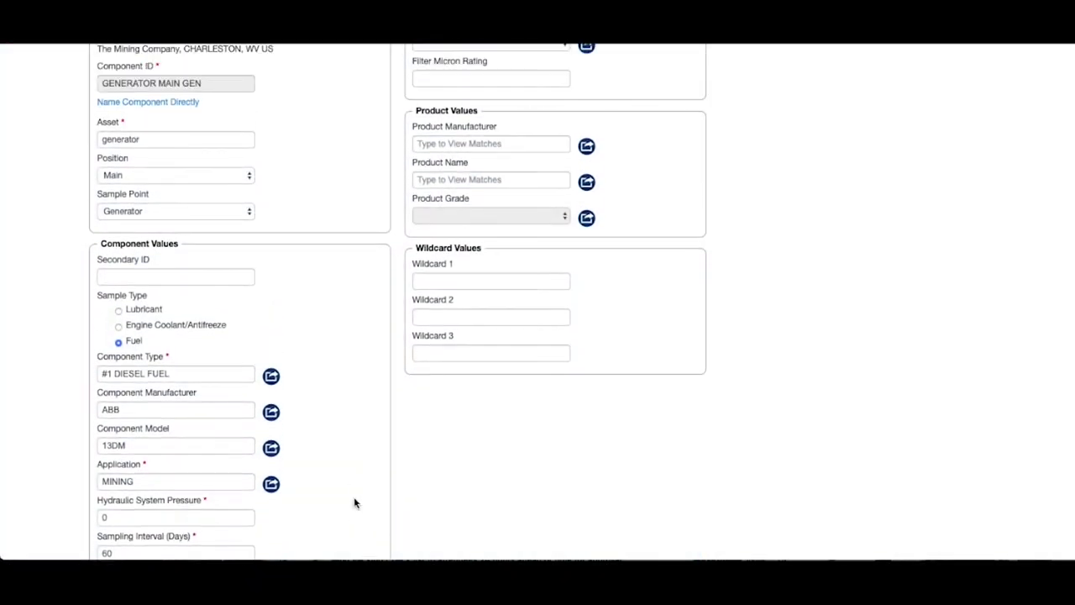
scroll(353, 502, up, 5)
click(444, 279)
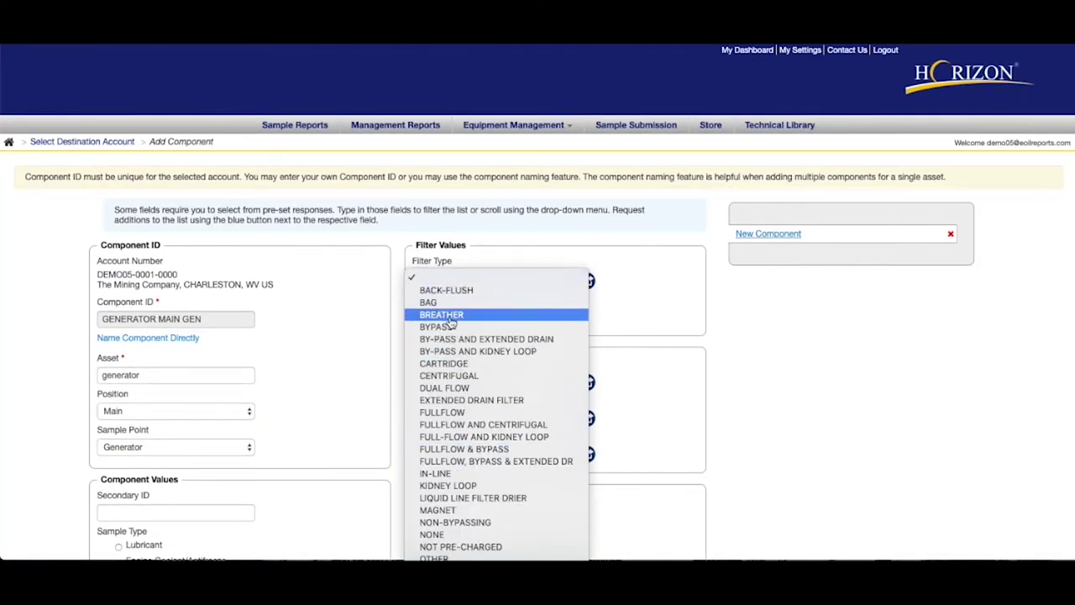
click(445, 315)
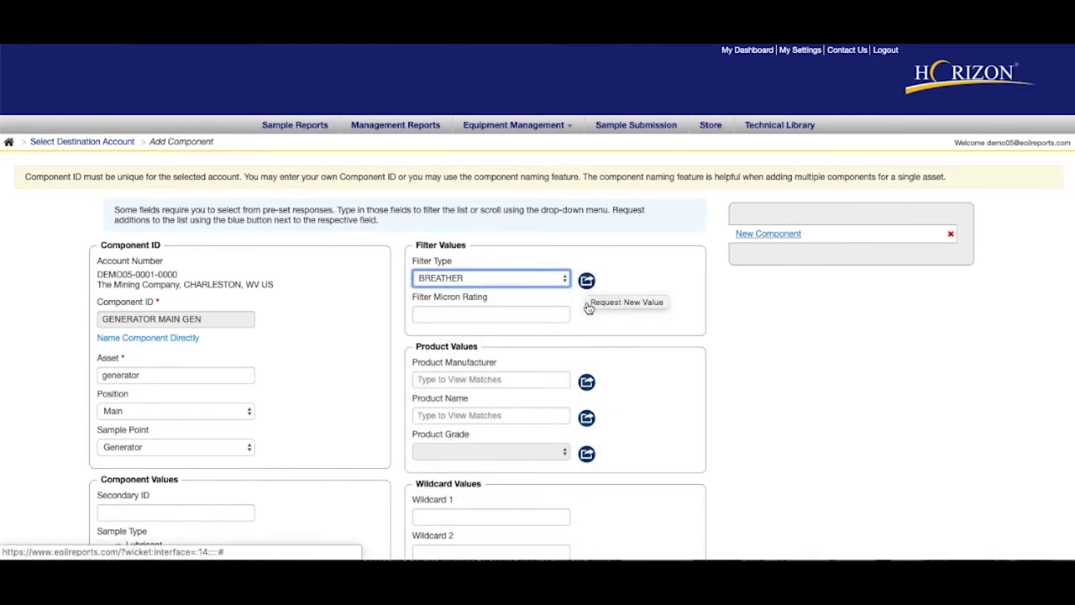
click(553, 314)
scroll(619, 352, down, 3)
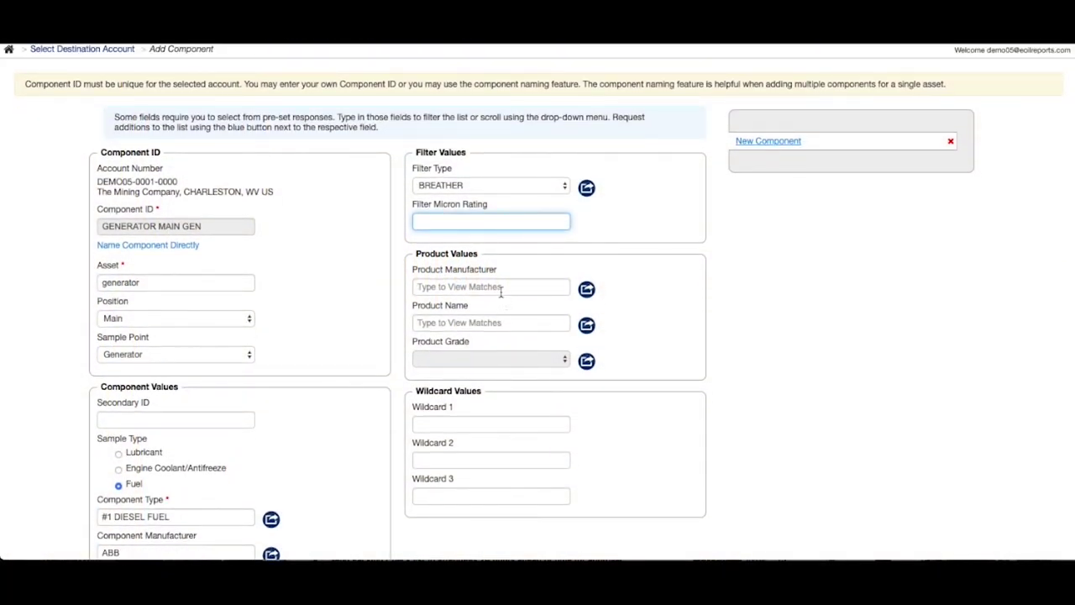
- Set the product manufacturer to ADVANCED COOLANT TECHNOLOGIES and the product name to HEAVY DUTY EXTENDED LIFE
click(501, 287)
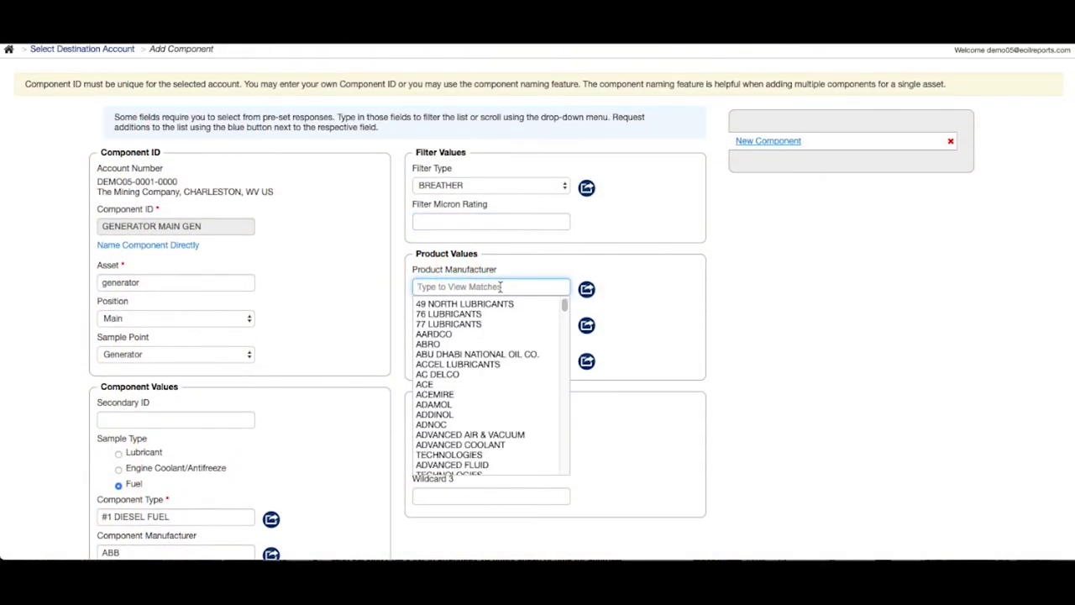
click(487, 445)
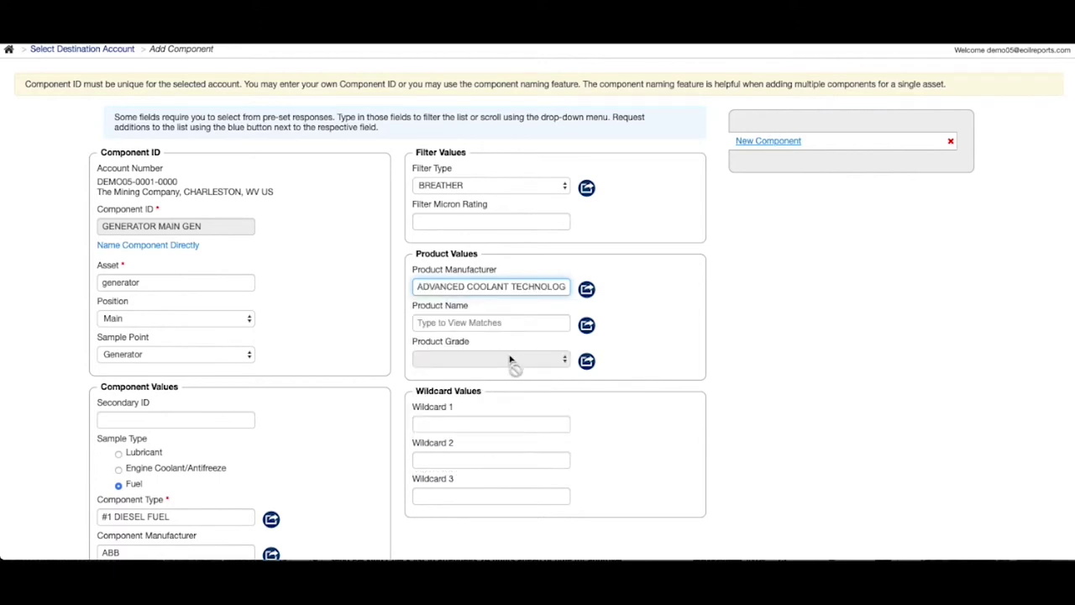
click(504, 323)
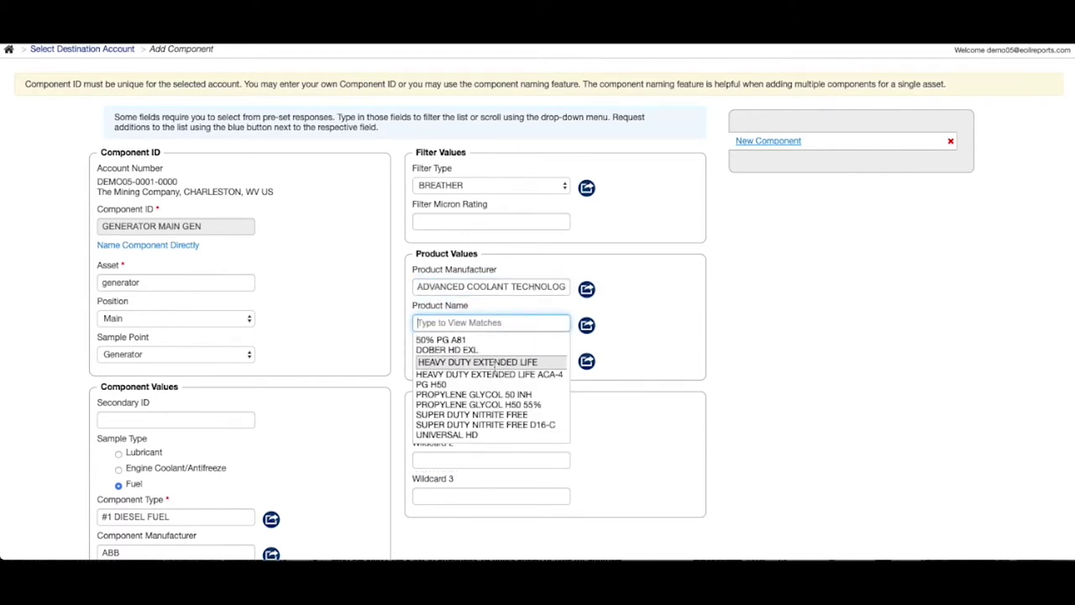
click(494, 362)
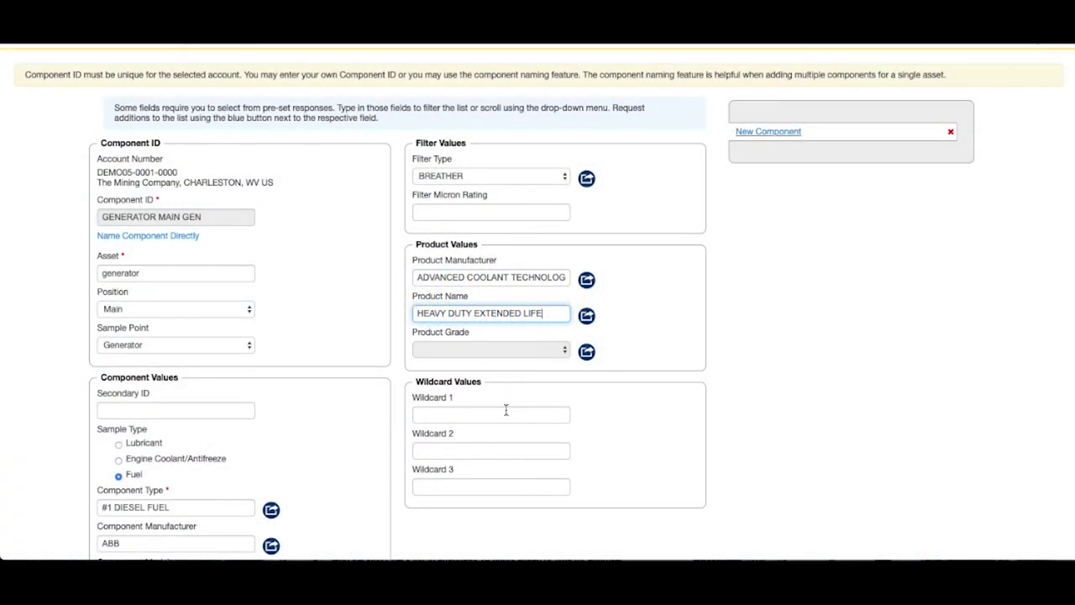
- Leave the wildcard values blank, submit the new generator component for review and confirm adding it to the account
click(509, 413)
scroll(622, 423, down, 1)
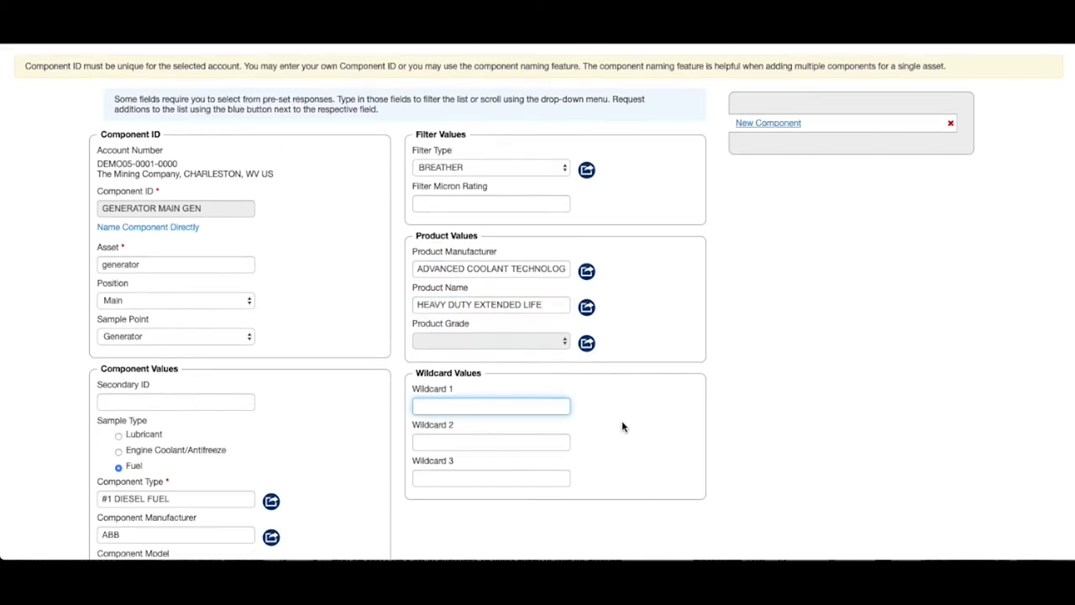
scroll(624, 428, down, 1)
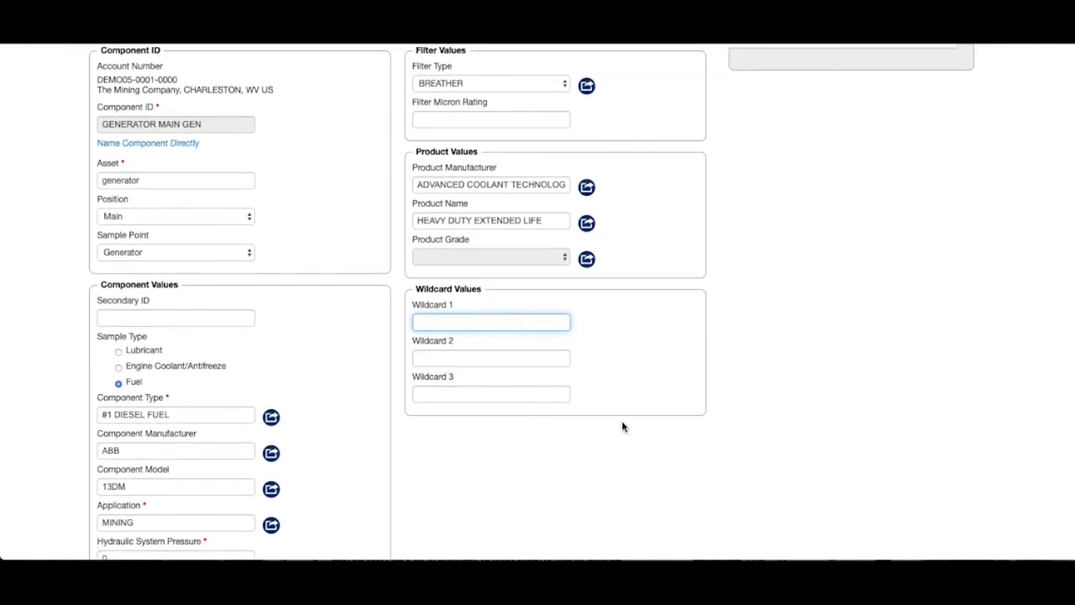
scroll(622, 427, down, 1)
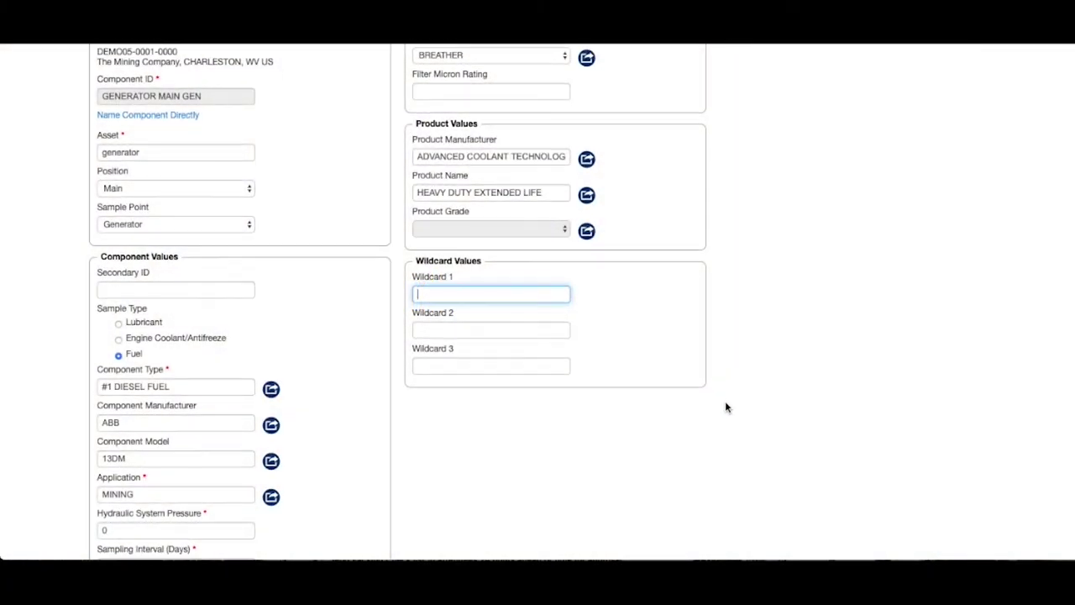
click(762, 411)
scroll(768, 411, down, 3)
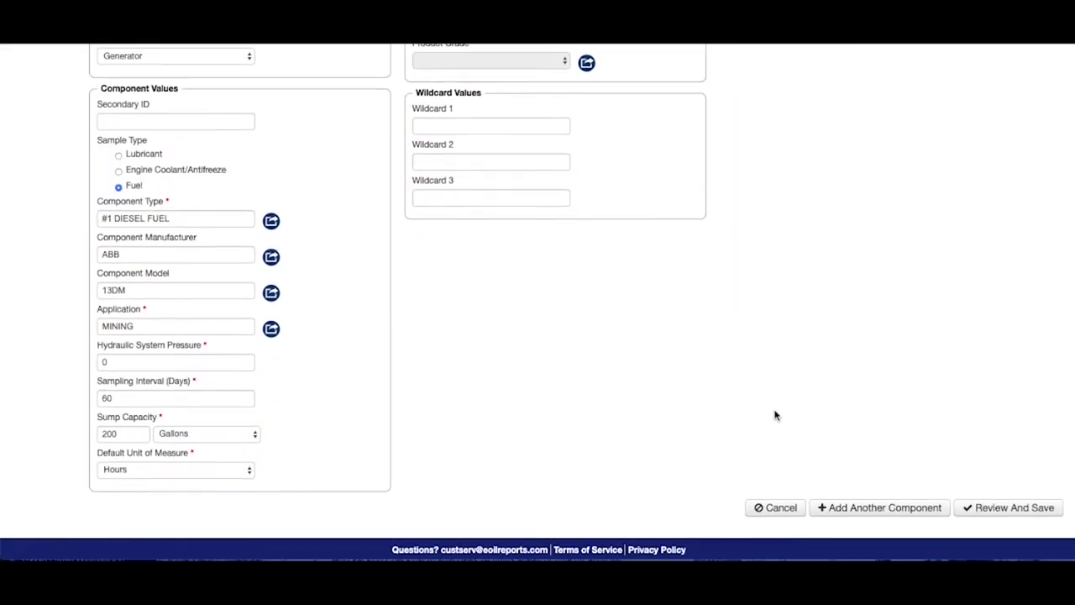
click(1012, 502)
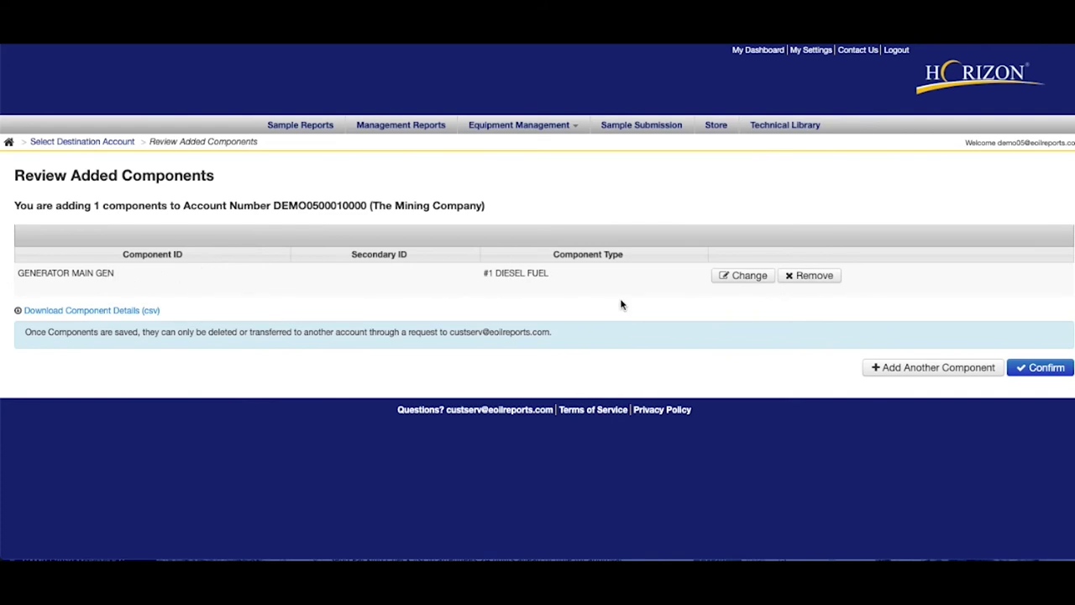
click(1026, 370)
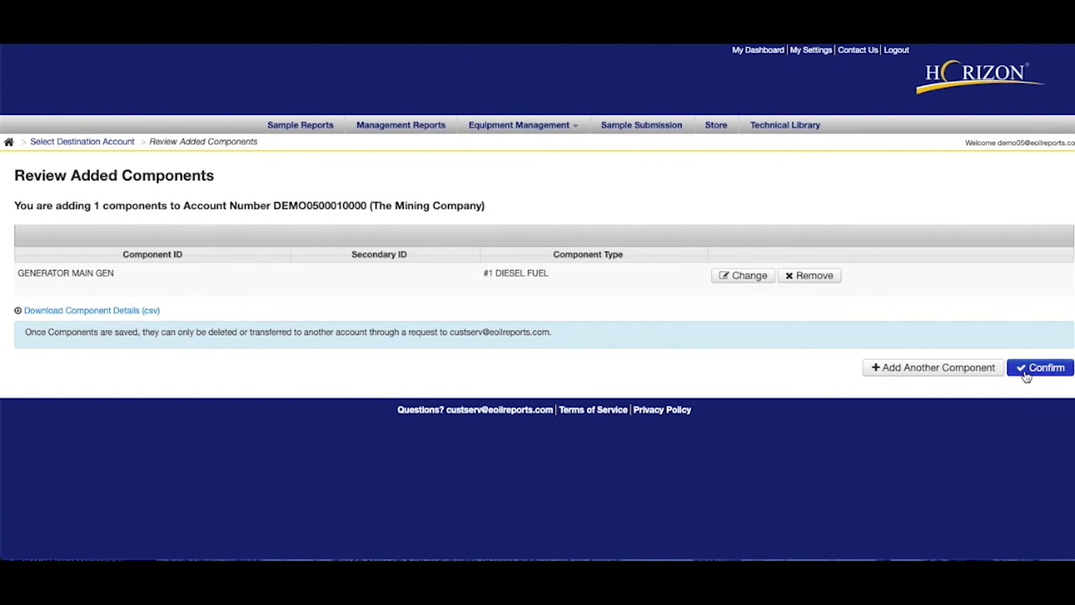